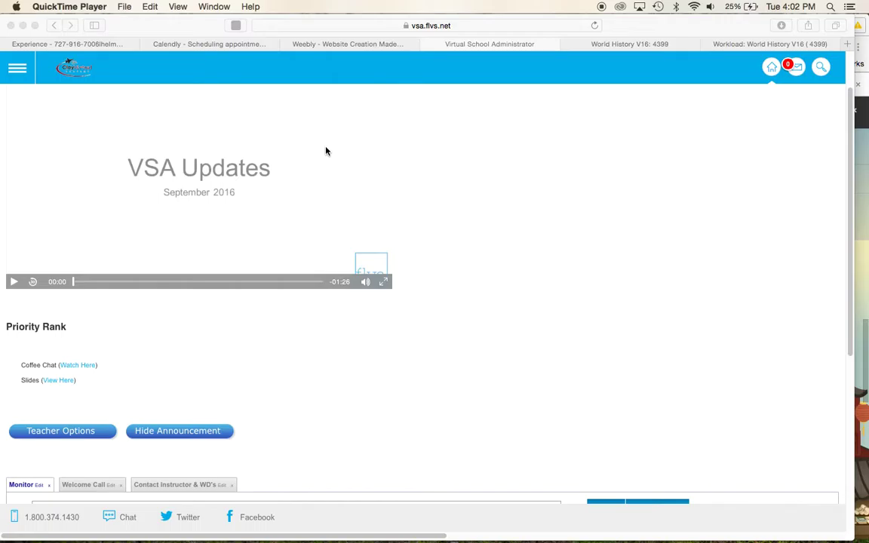
Scroll the VSA home page down to the filtered World History student record.
scroll(331, 351, "down", 3)
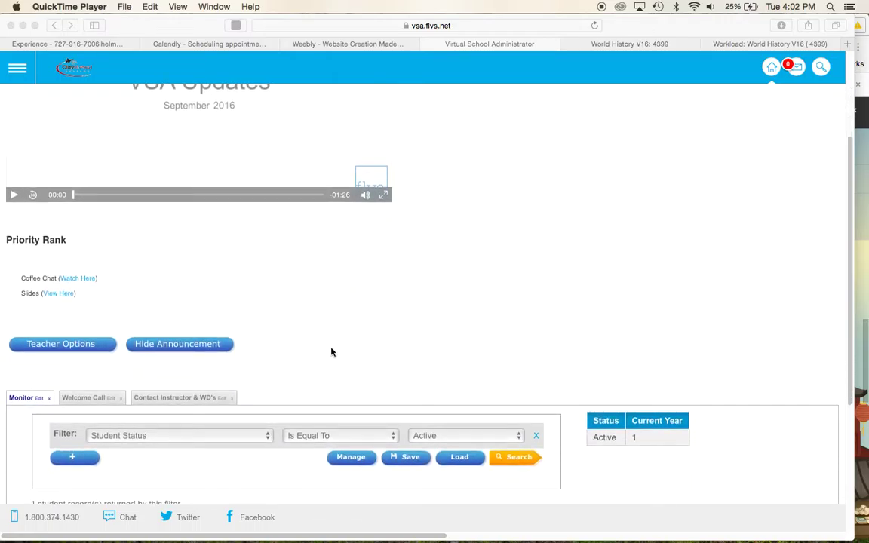
scroll(331, 351, "down", 3)
scroll(331, 352, "down", 2)
scroll(331, 351, "down", 3)
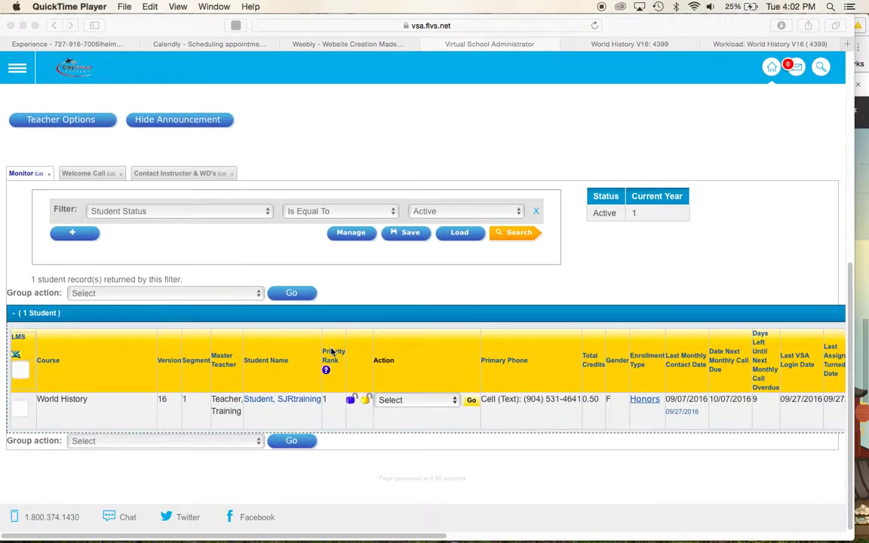
left_click(18, 342)
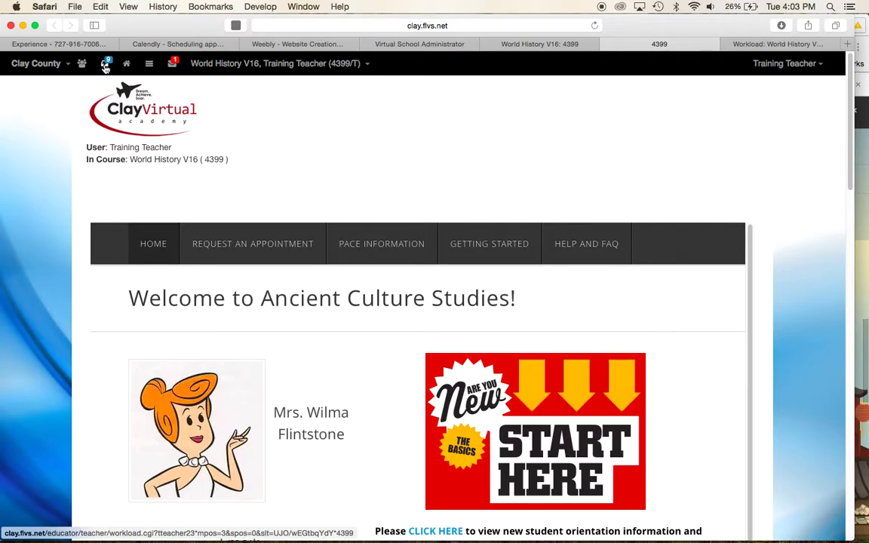
Open the World History V16 grading workload from the course home page.
left_click(105, 65)
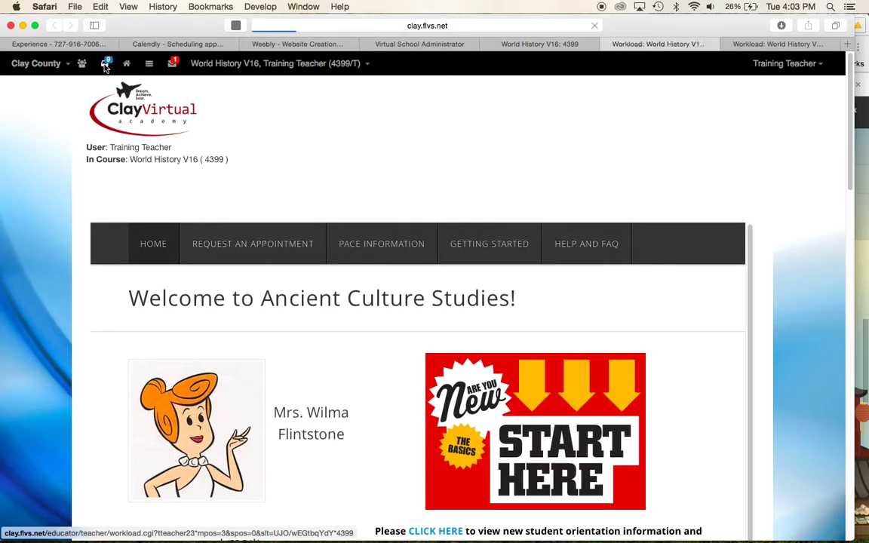
Find the 02.10 Module Project in the Action Required table and open its submission.
scroll(192, 213, "down", 3)
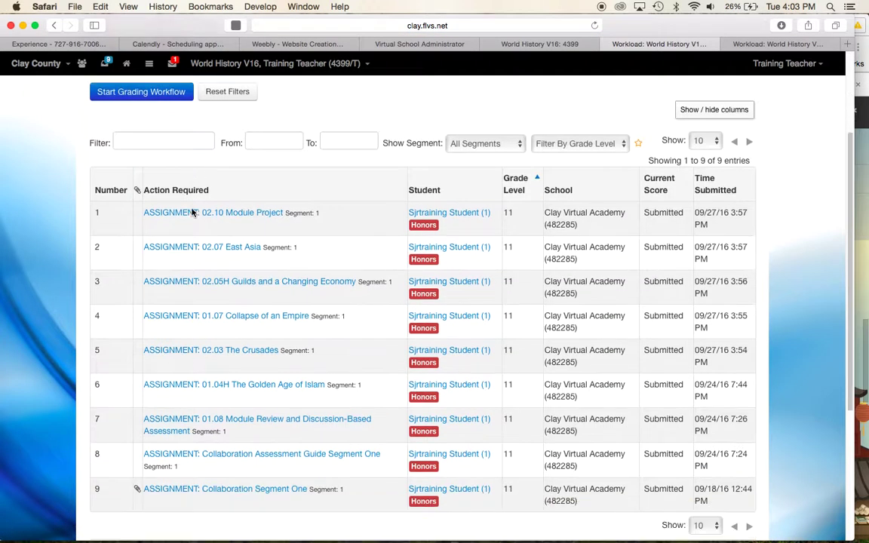
scroll(192, 214, "down", 2)
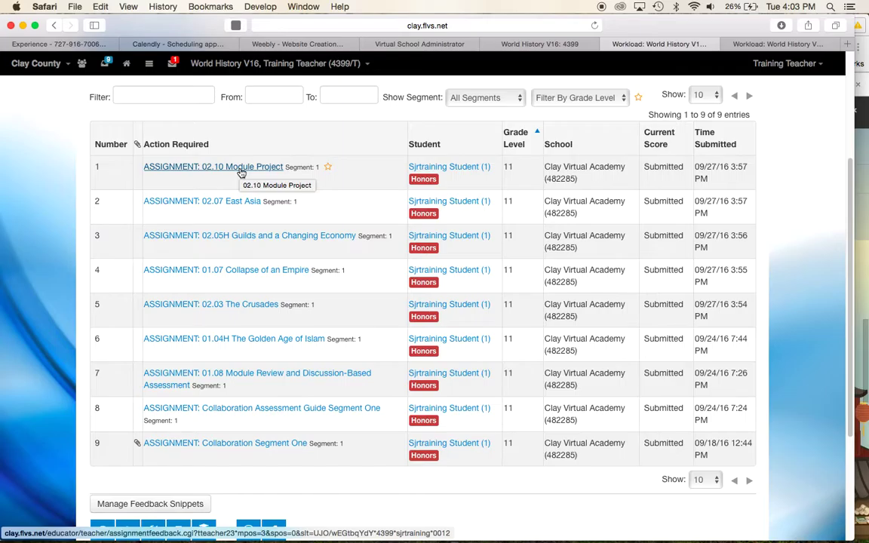
left_click(240, 173)
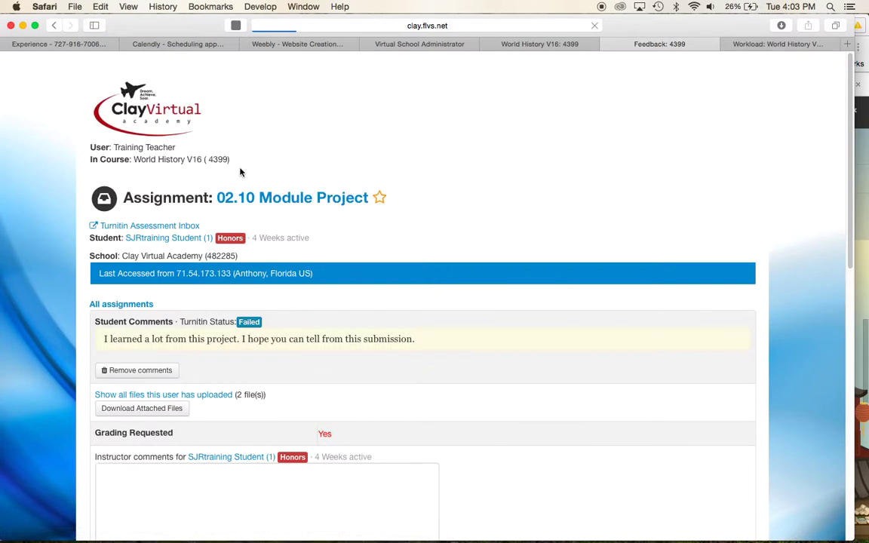
Go to the empty Instructor comments box on the 02.10 feedback page.
scroll(412, 313, "down", 4)
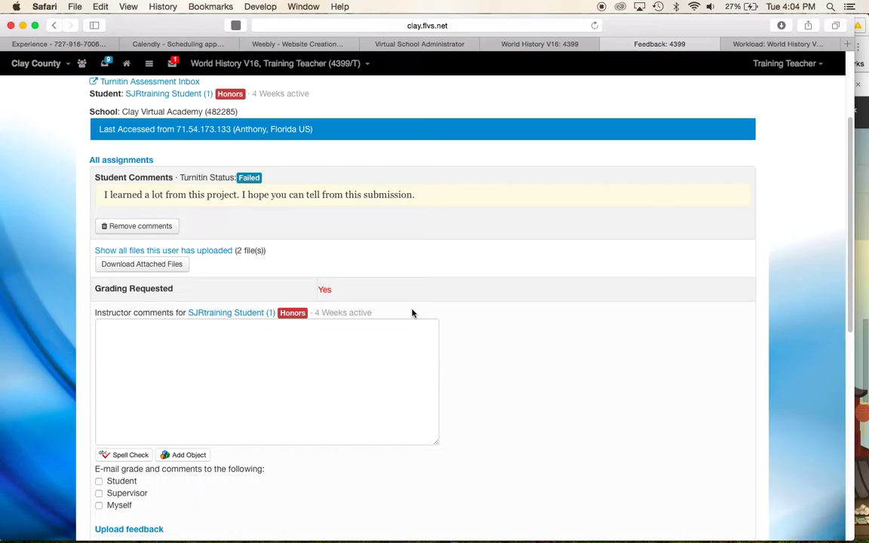
left_click(146, 344)
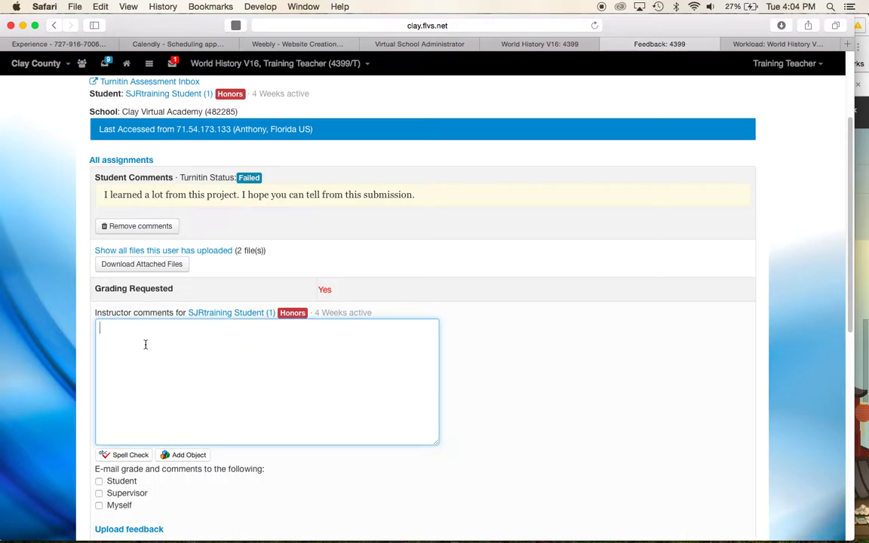
Write a comment praising the thorough project and asking for lesson details to ensure a better grade.
type("Great ")
type("job on thi")
type("s project")
type(".  Very ")
type("thorough.  ")
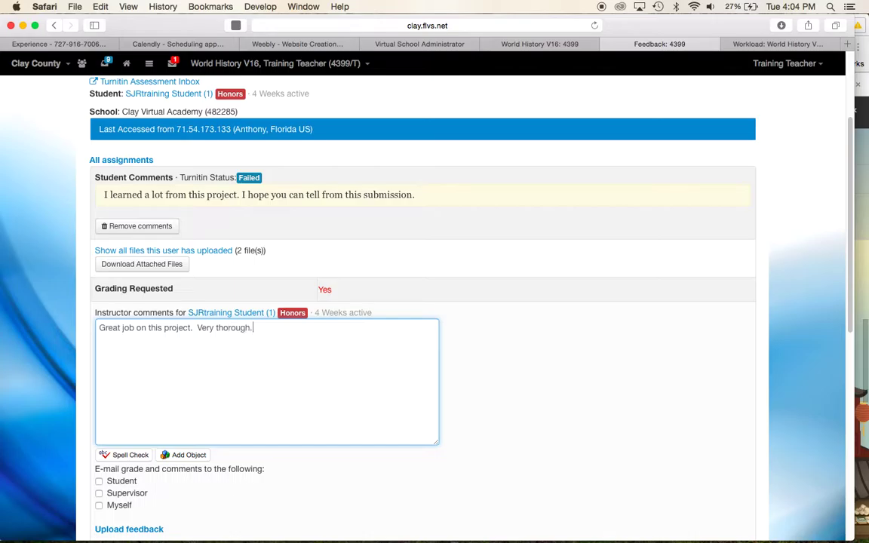
type("Please")
type(" use details and spe")
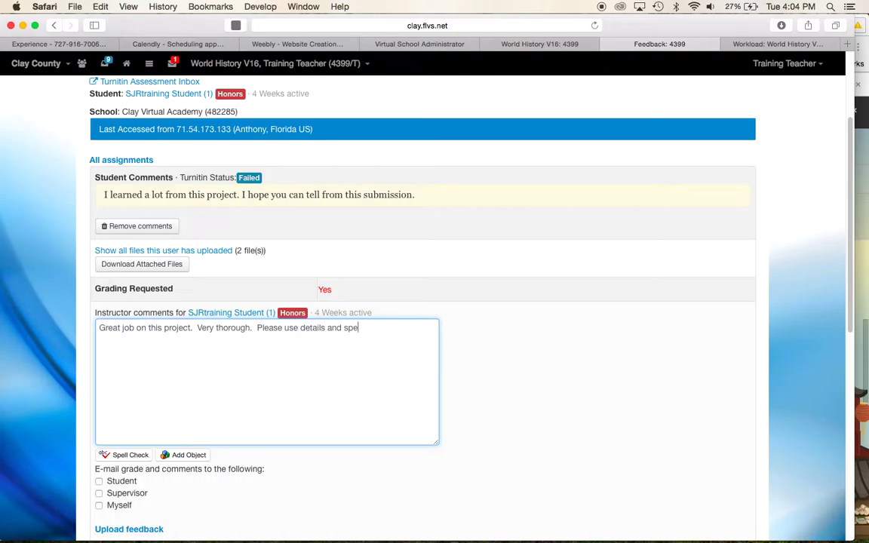
type("ci")
type("fics from the lesson ")
type("to i")
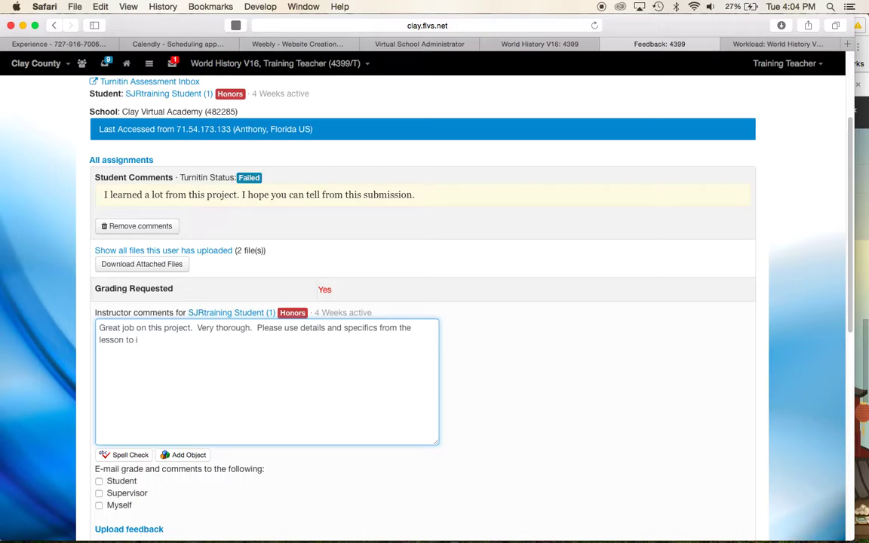
key("BackSpace")
type("ensure a better grade.")
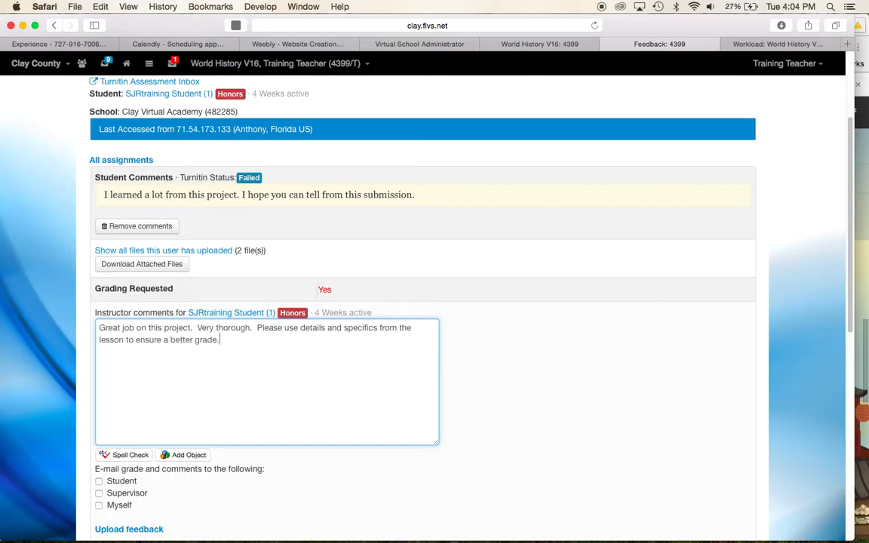
scroll(160, 411, "down", 3)
Enter a grade of 125 for the 02.10 Module Project, correcting the mistyped digits.
scroll(159, 414, "down", 2)
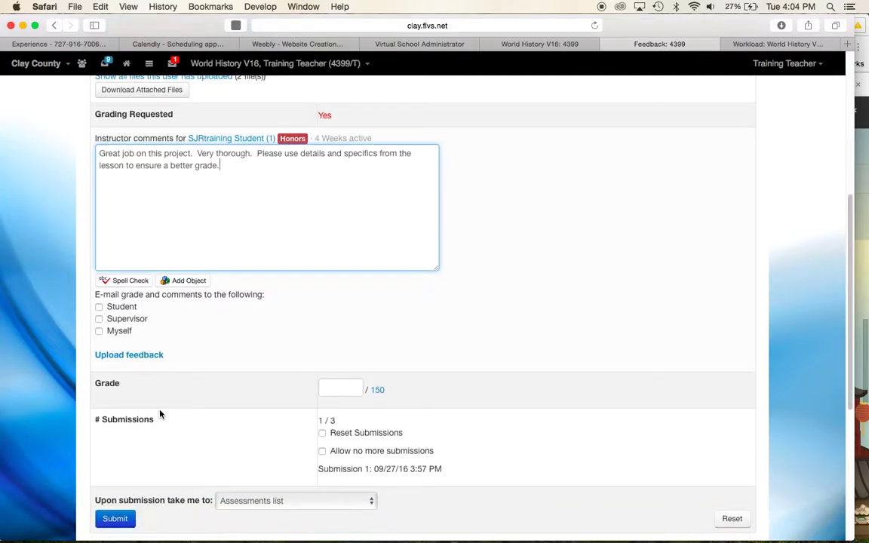
left_click(351, 386)
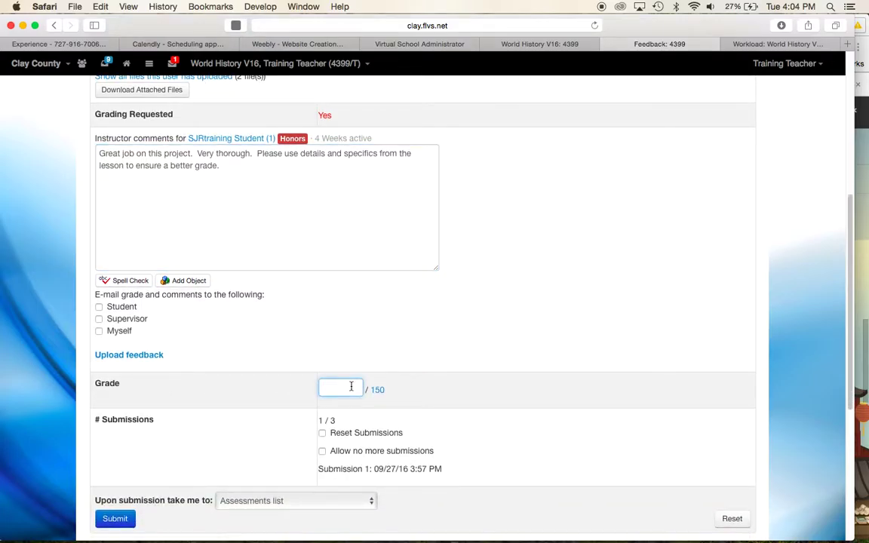
type("100")
key("BackSpace")
key("BackSpace")
type("25")
scroll(417, 337, "down", 3)
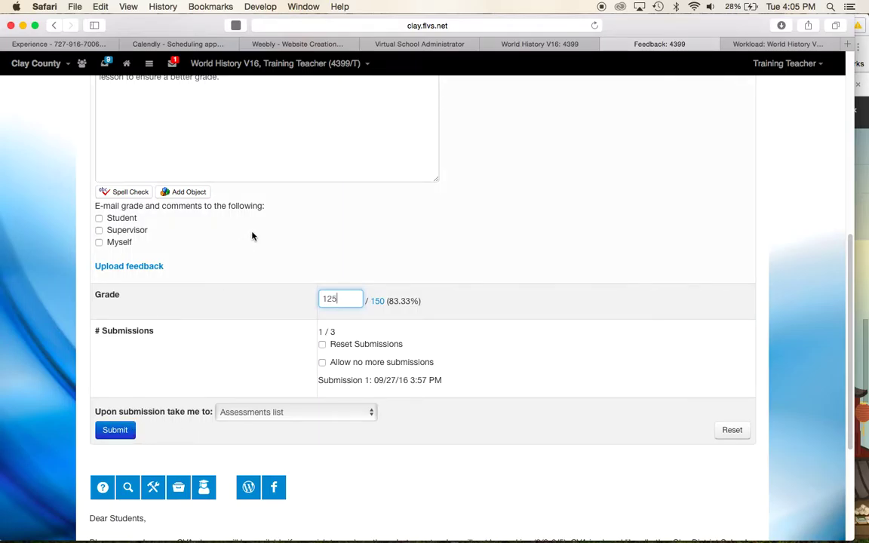
scroll(252, 236, "up", 10)
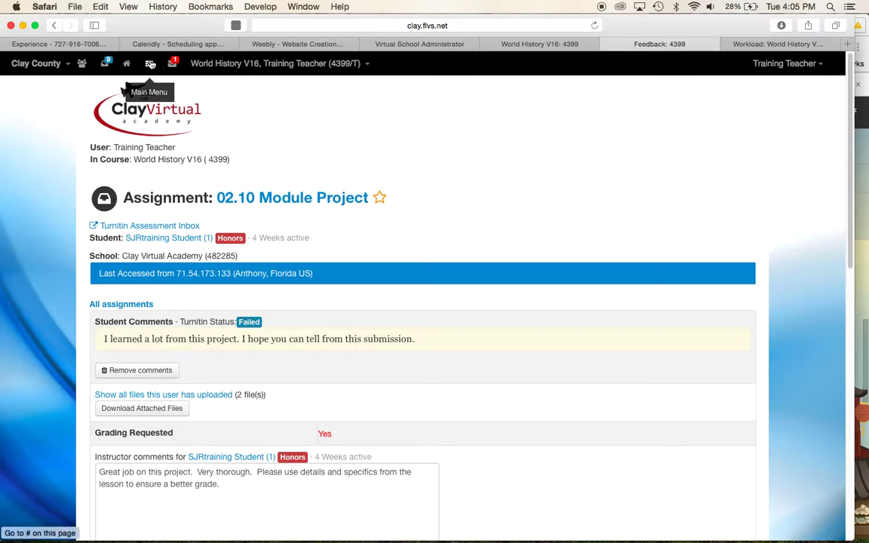
left_click(150, 65)
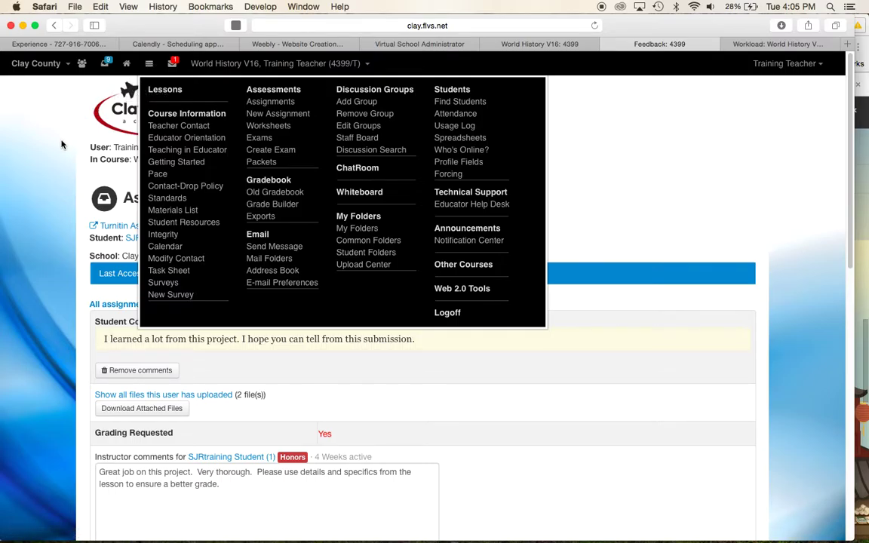
Preview lesson 04.03 Renaissance Humanities and Fine Arts under Lessons, Module 4.
left_click(164, 92)
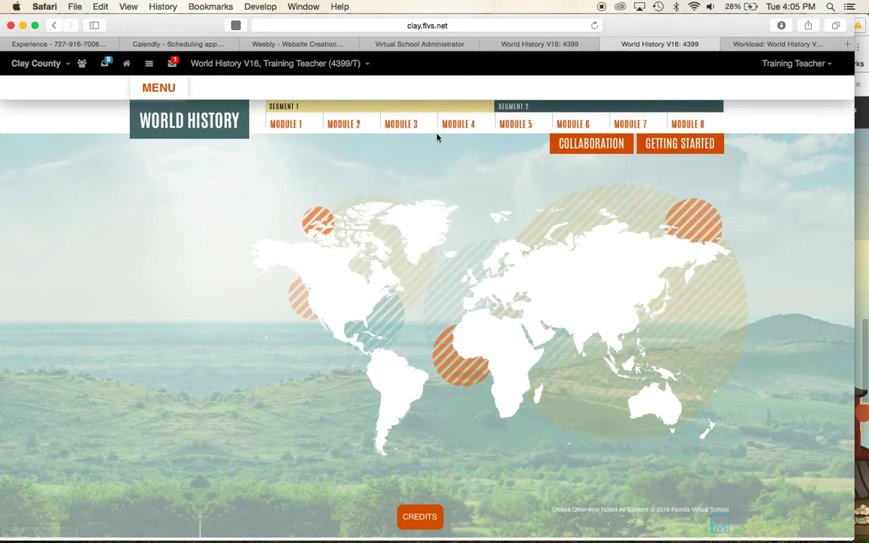
left_click(457, 129)
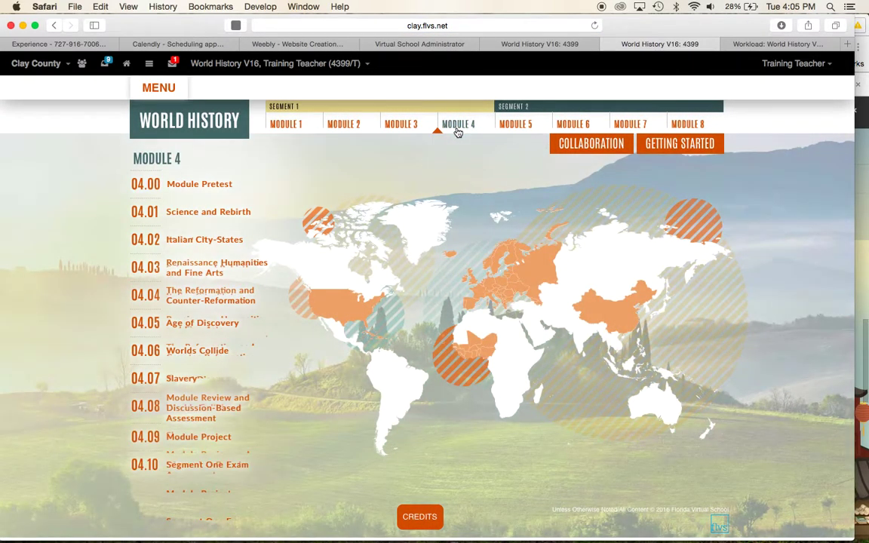
left_click(183, 273)
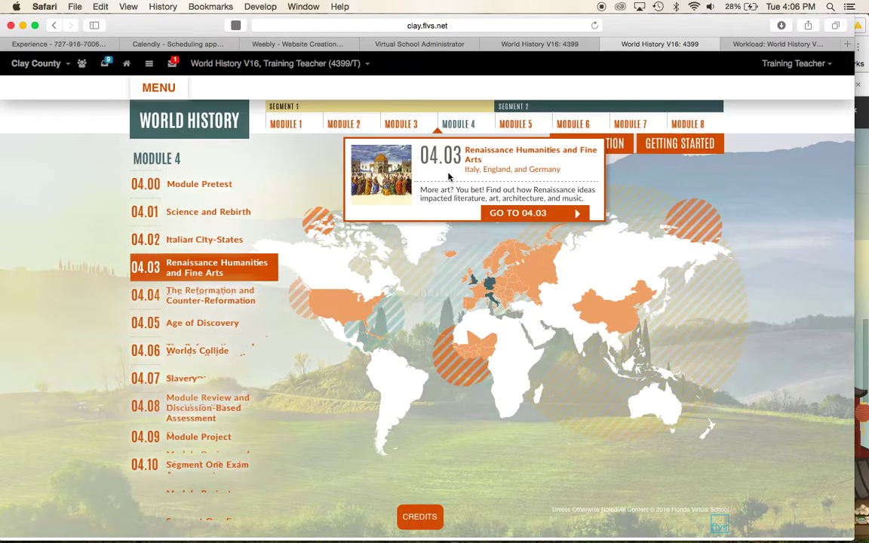
Reopen the course main menu over the Module 4 lesson page.
left_click(150, 67)
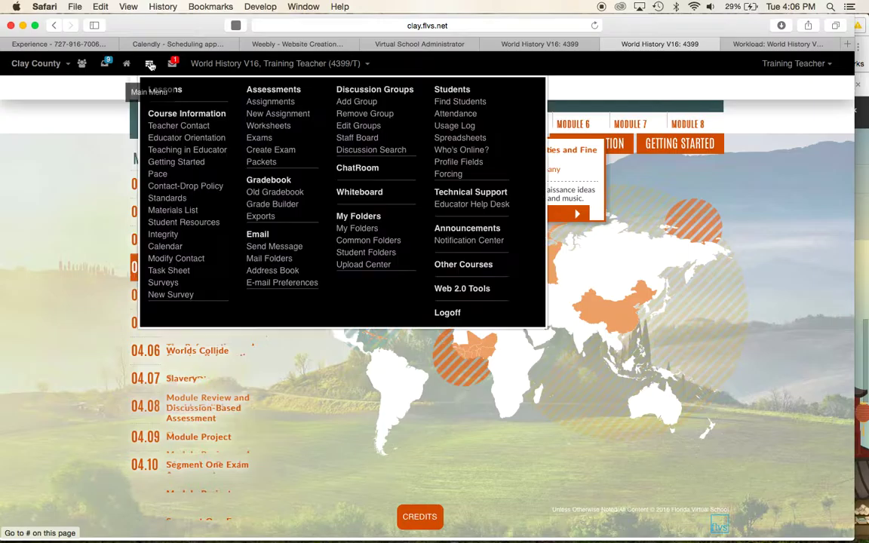